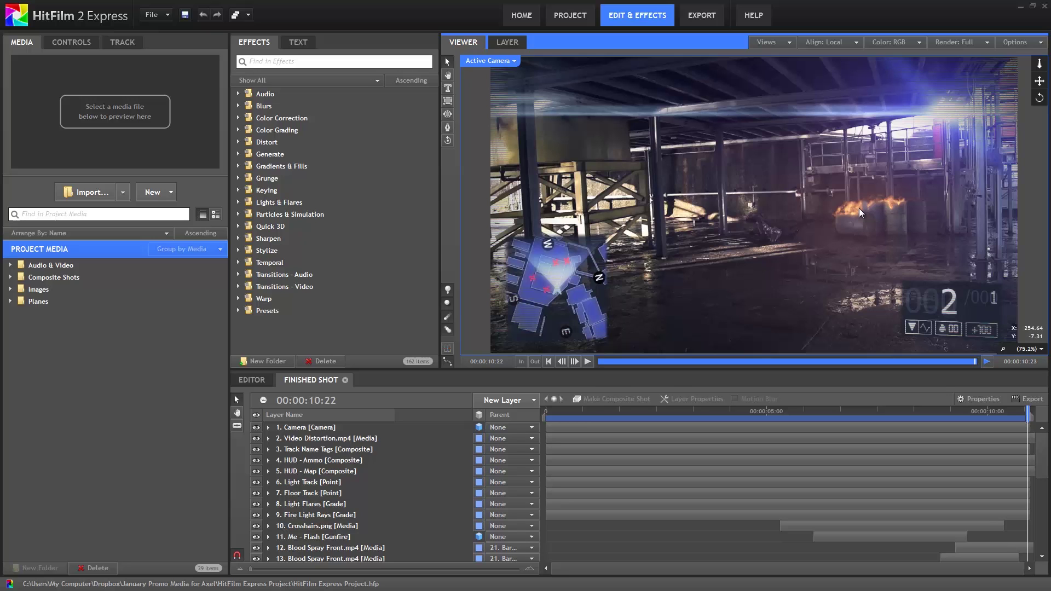
# Hide the Light Flares, Fire Light Rays and Barrels-Burst.png layers, leaving only the Explosion composite visible
pyautogui.click(256, 503)
pyautogui.click(256, 514)
pyautogui.scroll(-1, 256, 515)
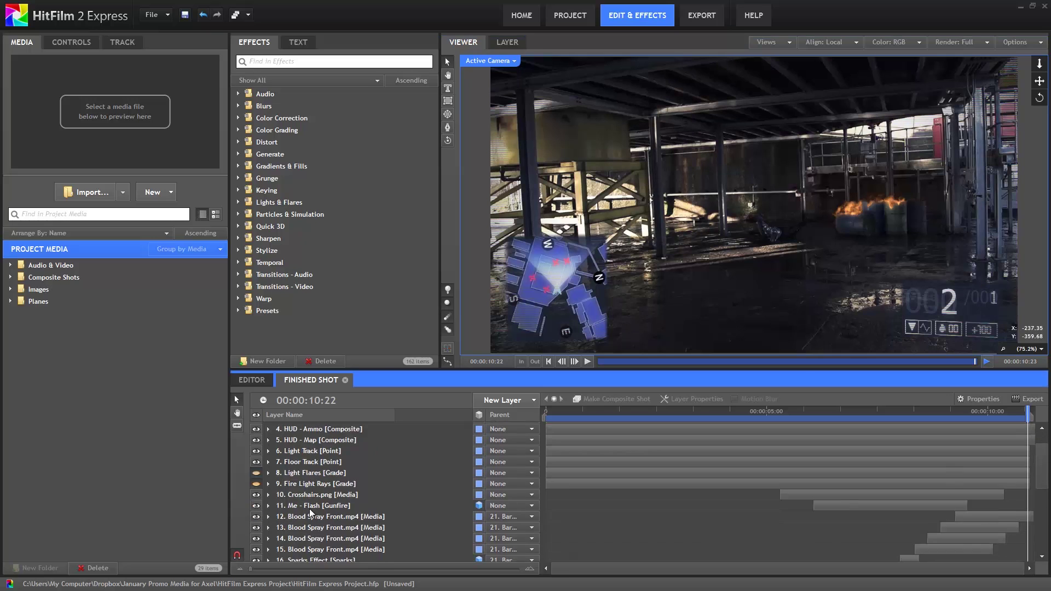
pyautogui.scroll(-3, 257, 515)
pyautogui.click(256, 478)
pyautogui.click(256, 533)
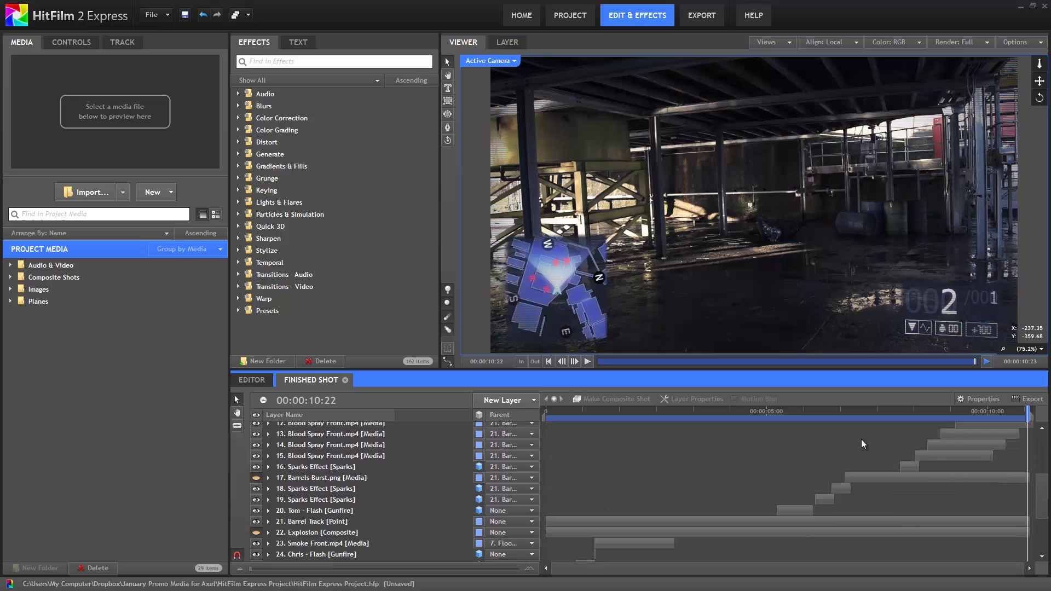
pyautogui.moveTo(1029, 412); pyautogui.dragTo(888, 420)
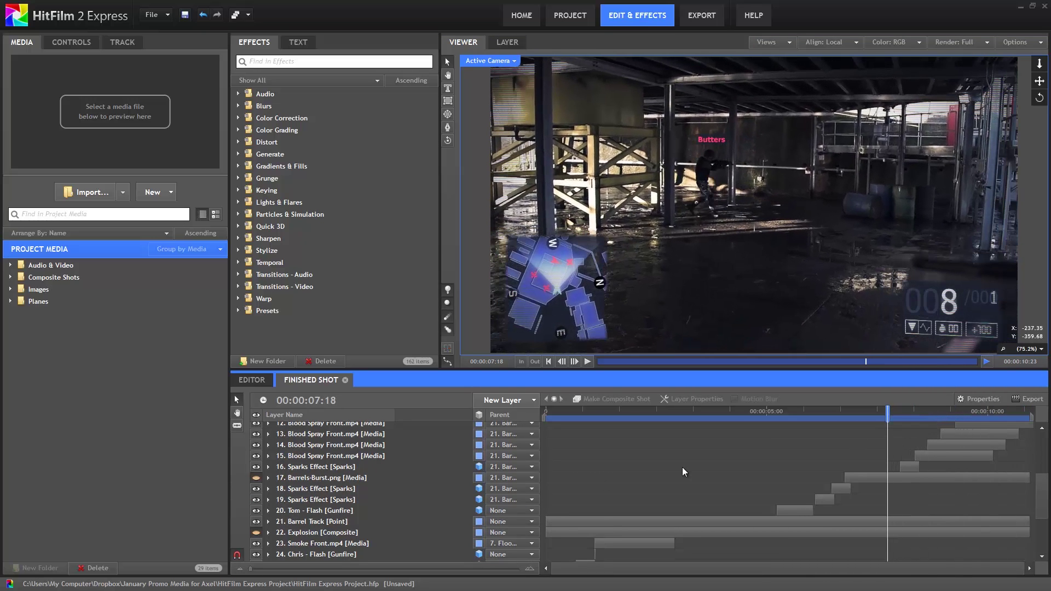
pyautogui.click(256, 533)
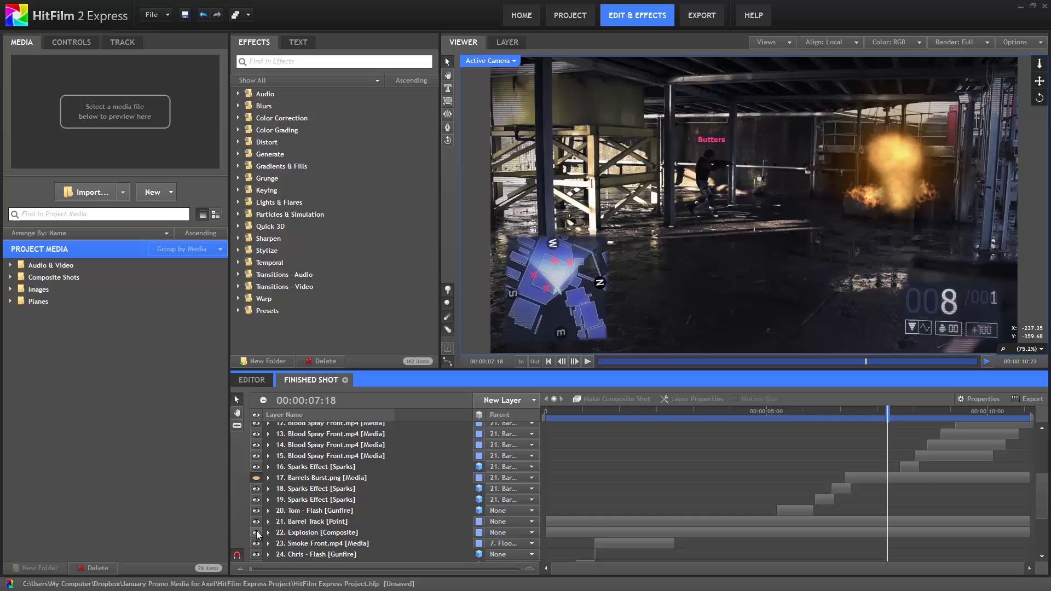
# Open the Explosion composite at the fireball frame, toggling the 24fps Explosion.mp4 layer off and on
pyautogui.doubleClick(329, 533)
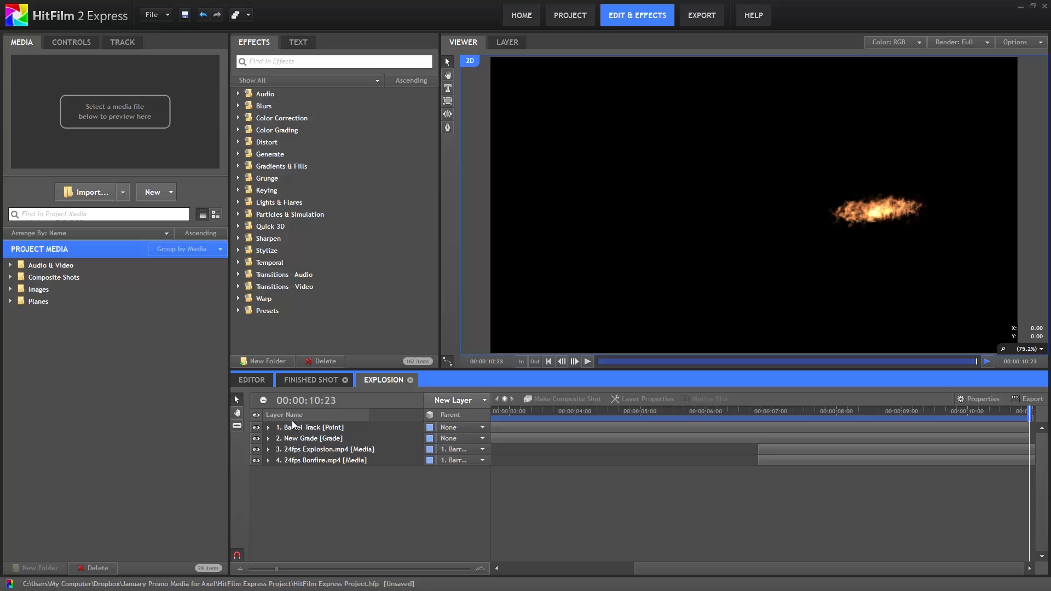
pyautogui.moveTo(923, 412); pyautogui.dragTo(796, 412)
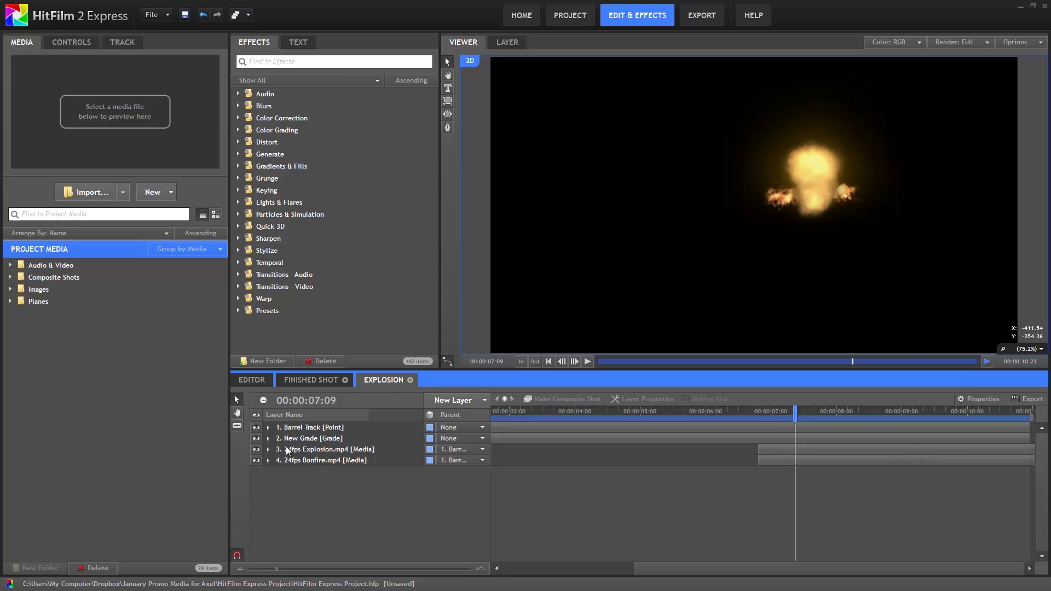
pyautogui.click(256, 449)
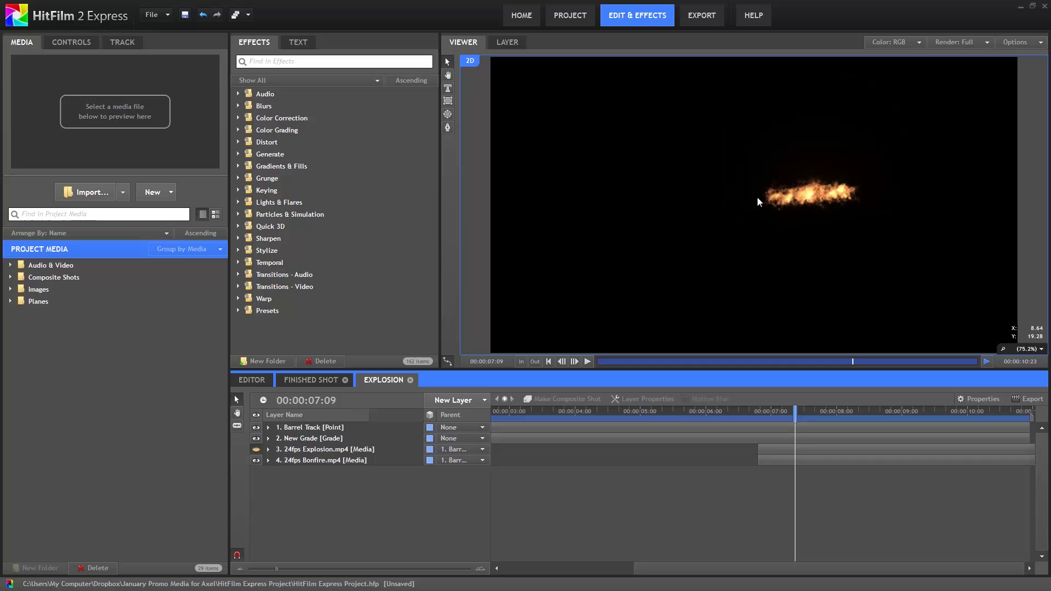
pyautogui.click(256, 449)
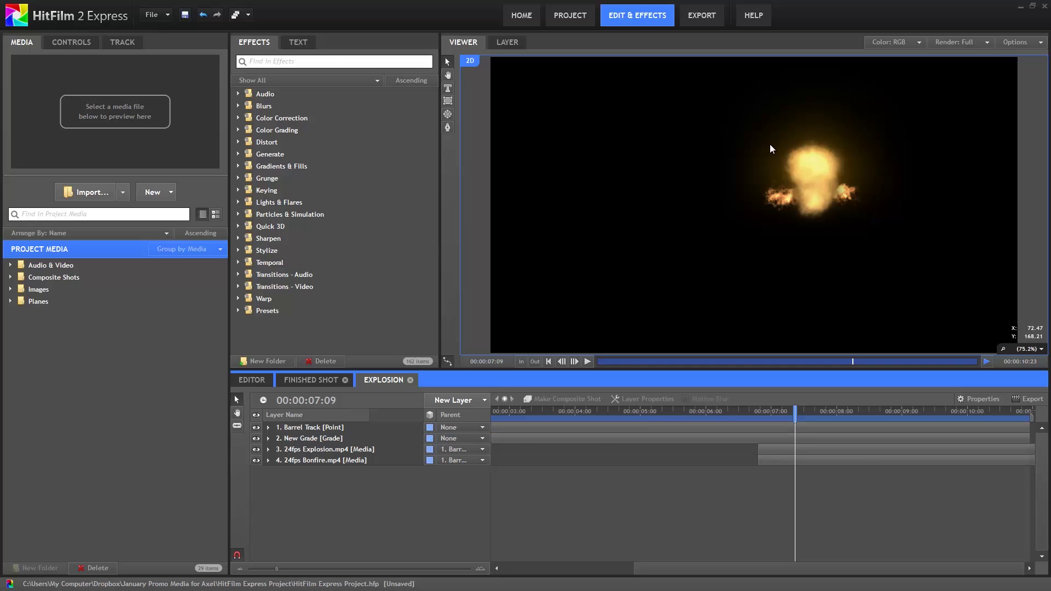
# Inspect the effects on the New Grade layer, then return to the Finished Shot
pyautogui.click(269, 438)
pyautogui.click(277, 471)
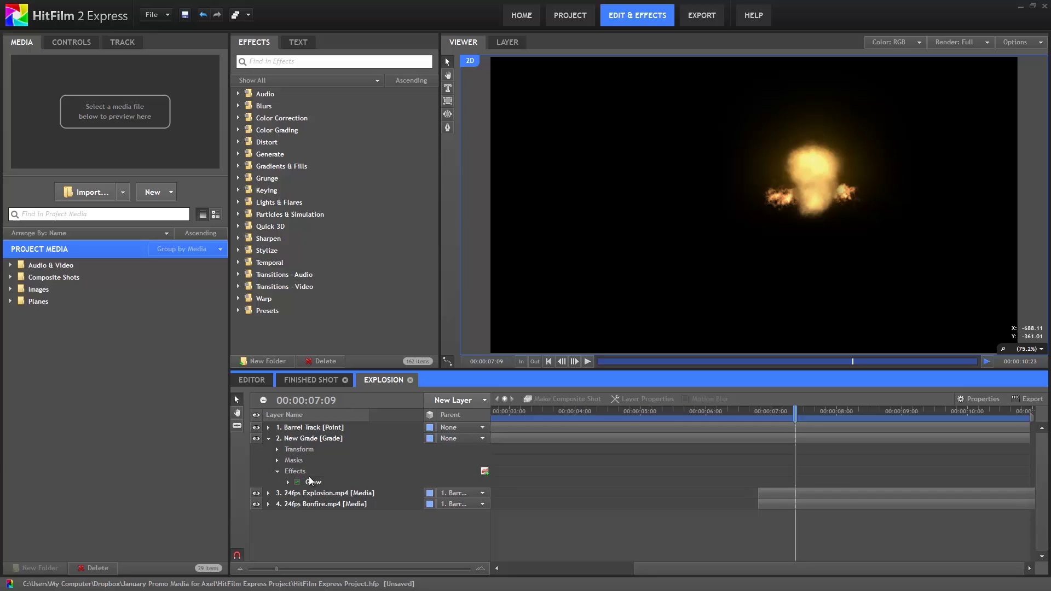
pyautogui.click(268, 438)
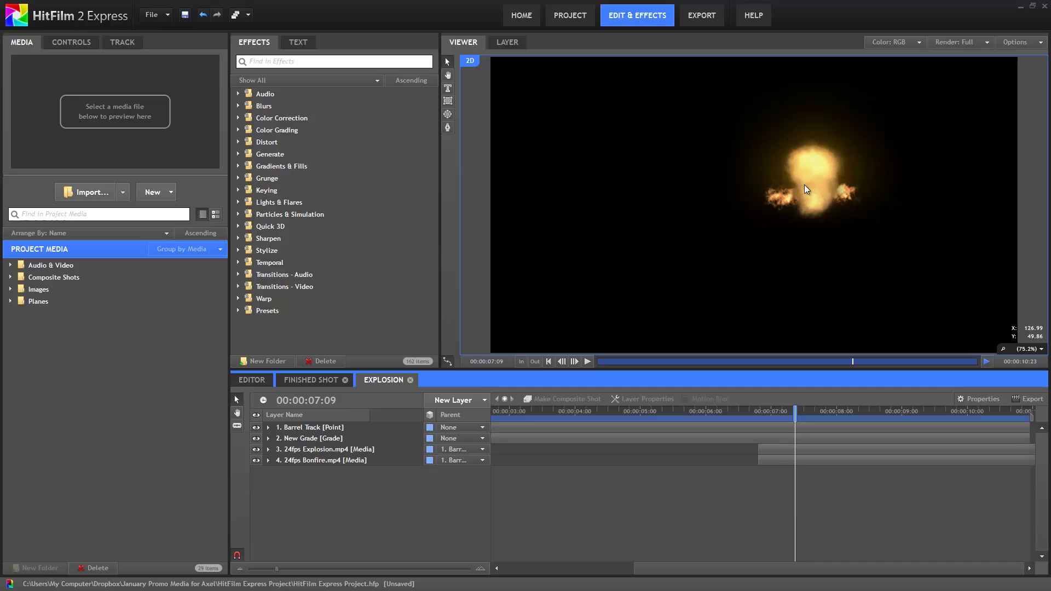
pyautogui.click(311, 380)
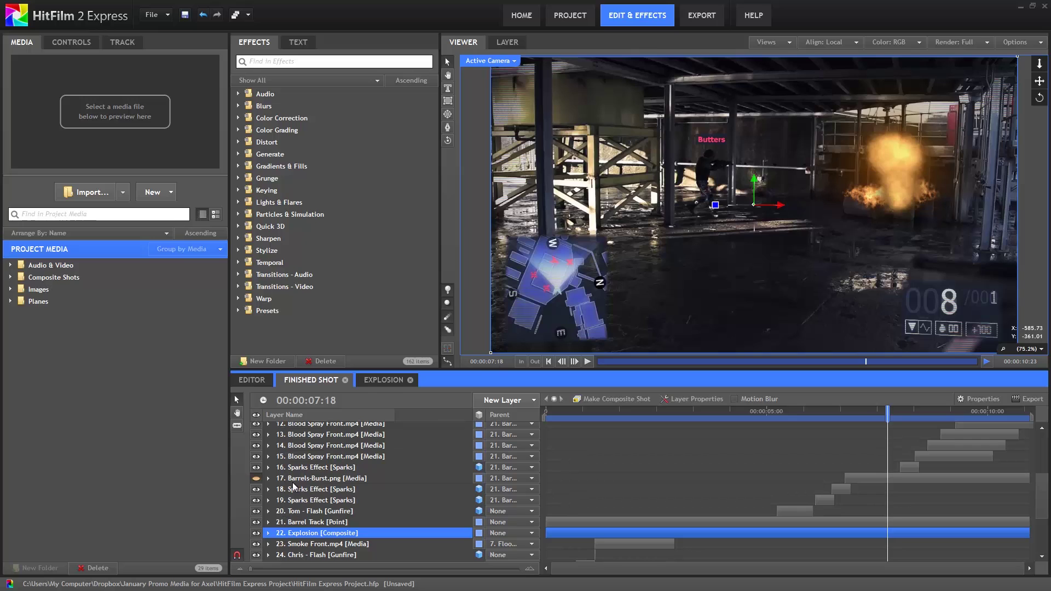
# Show the Barrels-Burst.png layer again and expand the Images folder in project media
pyautogui.click(256, 479)
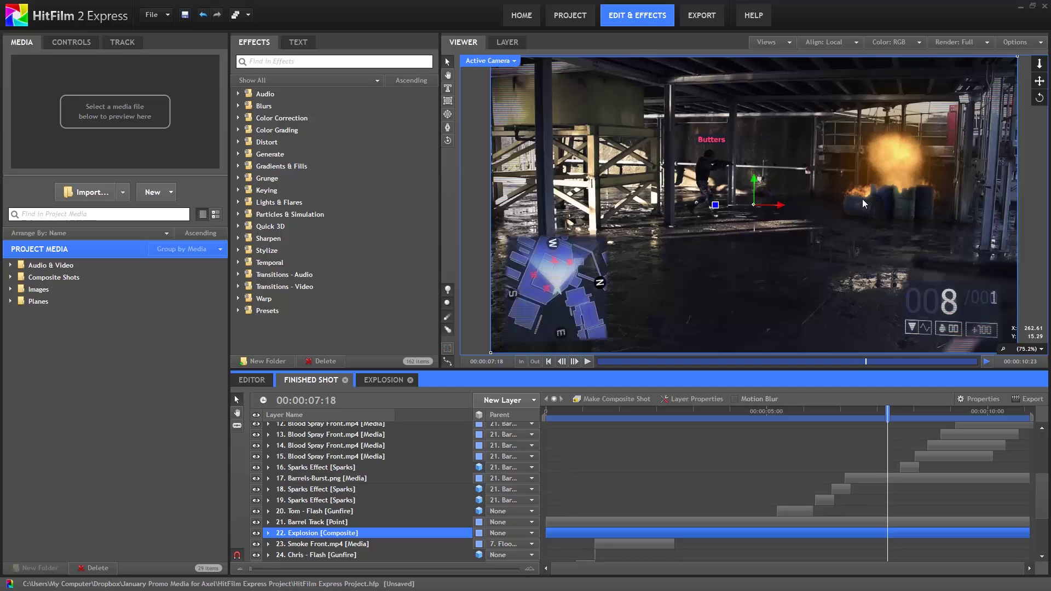
pyautogui.click(12, 292)
pyautogui.click(65, 315)
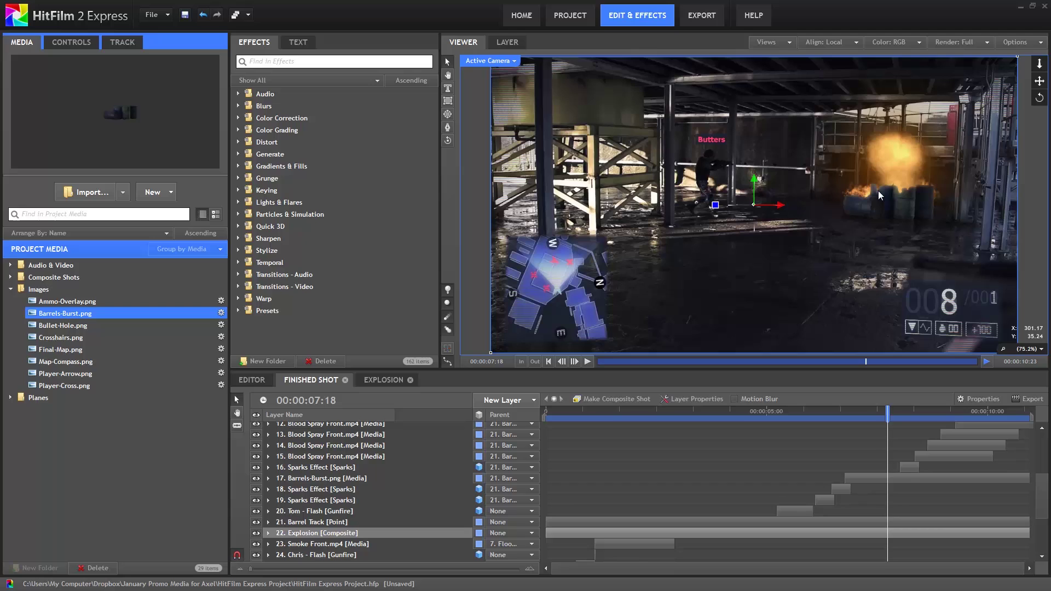
# Show the Light Wrap effect in the Barrels-Burst.png layer's Controls
pyautogui.click(304, 478)
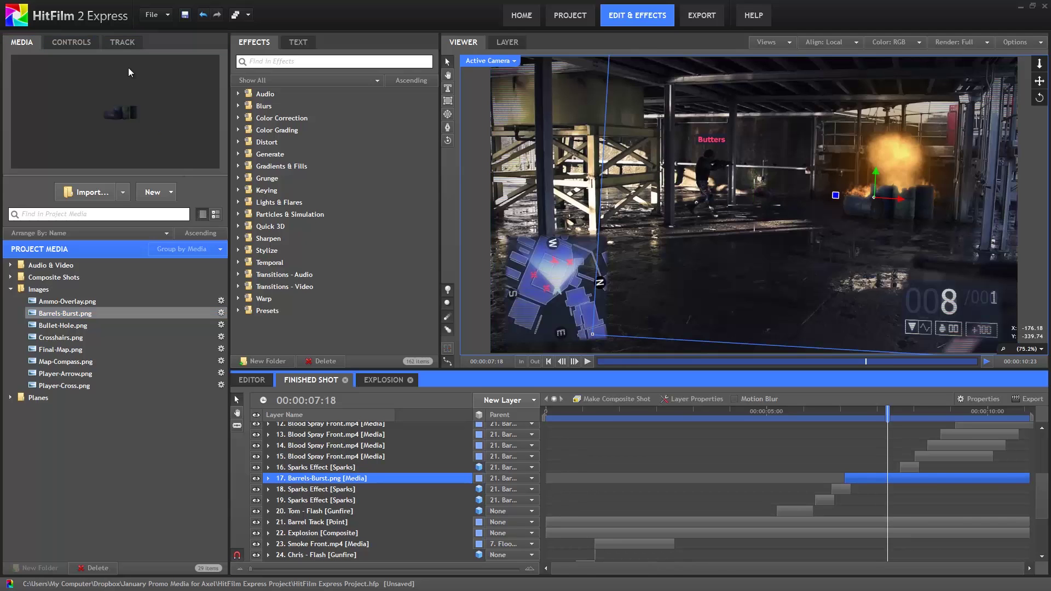
pyautogui.click(81, 46)
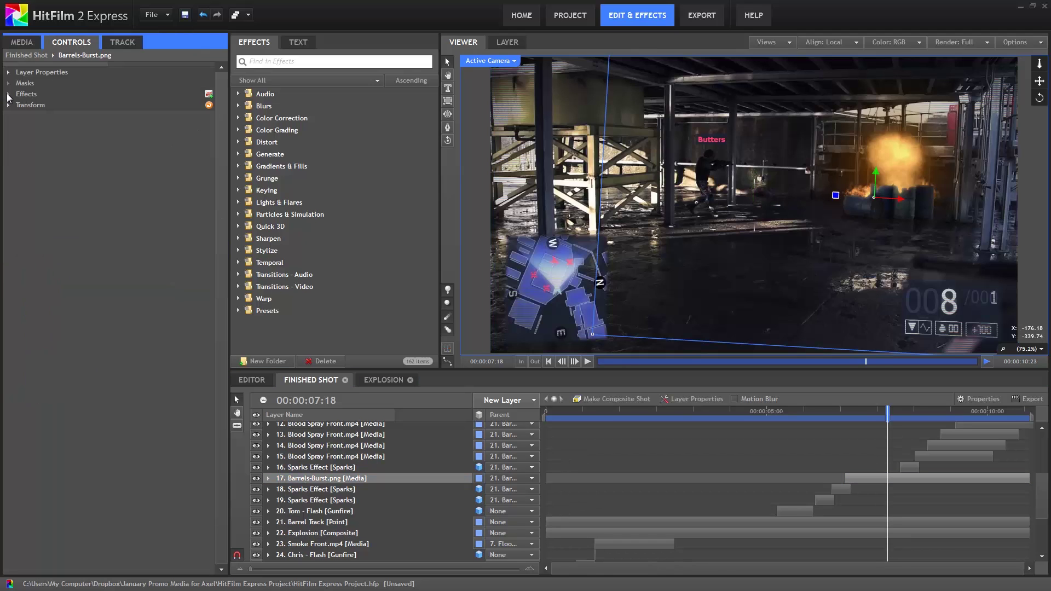
pyautogui.click(8, 95)
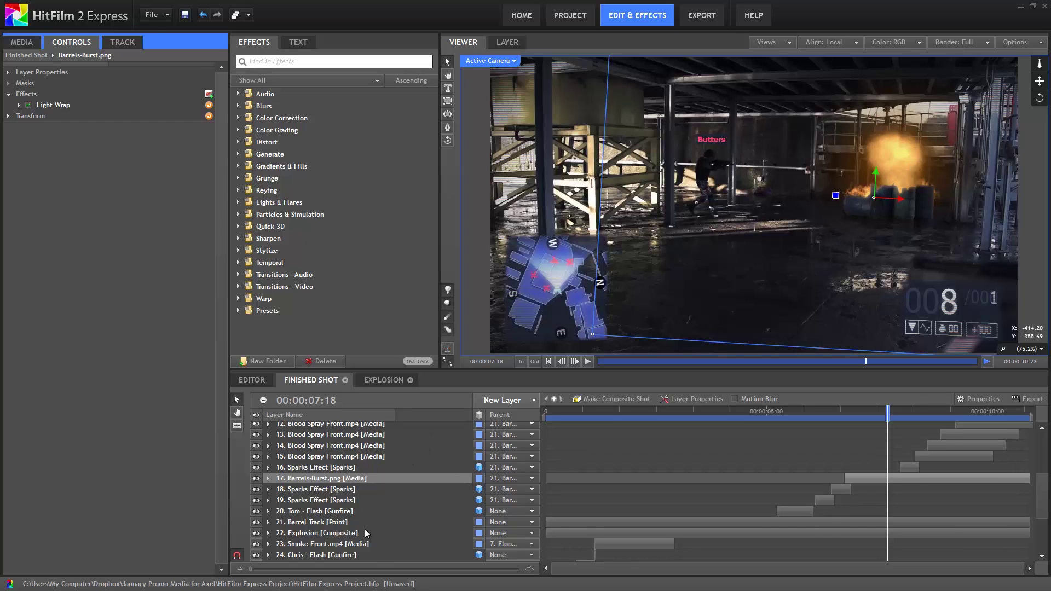
# Reveal the effects on the Fire Light Rays layer in its Controls
pyautogui.scroll(5, 319, 509)
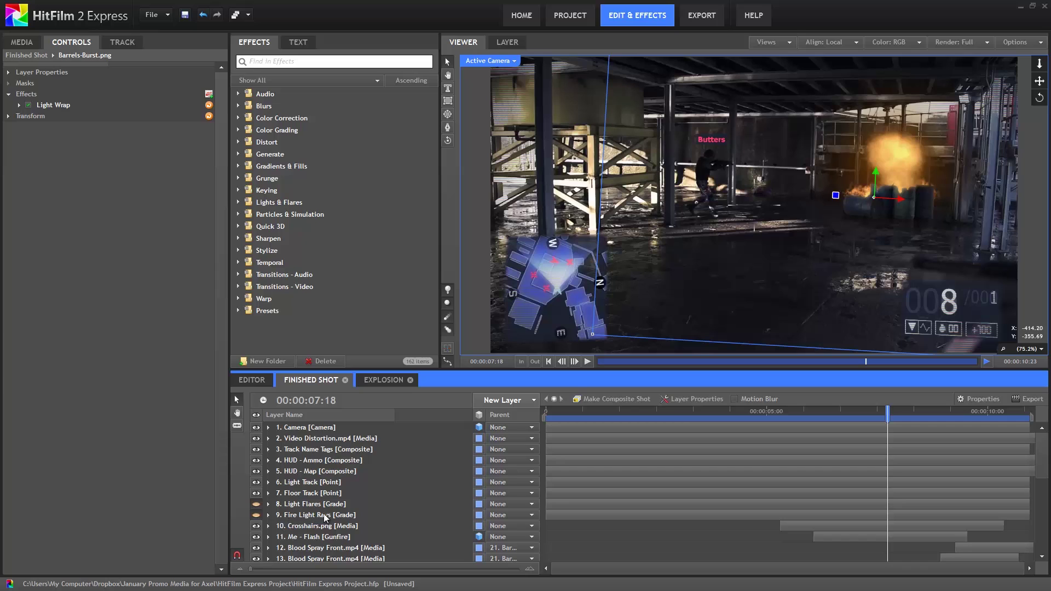
pyautogui.click(257, 515)
pyautogui.click(299, 515)
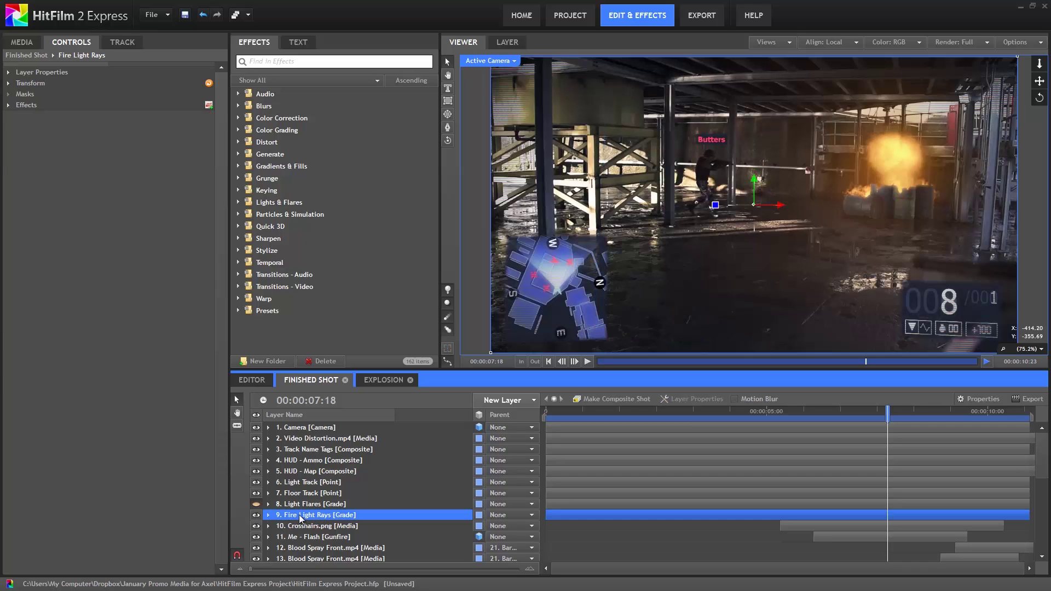
pyautogui.click(7, 106)
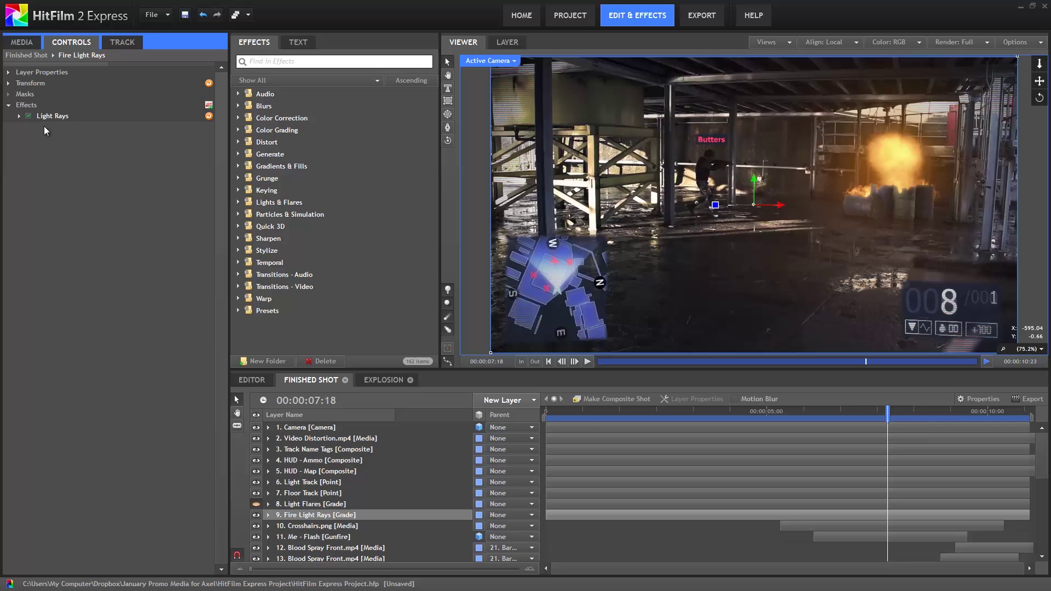
# Toggle the Light Rays effect off and on, then make Fire Light Rays visible
pyautogui.click(29, 117)
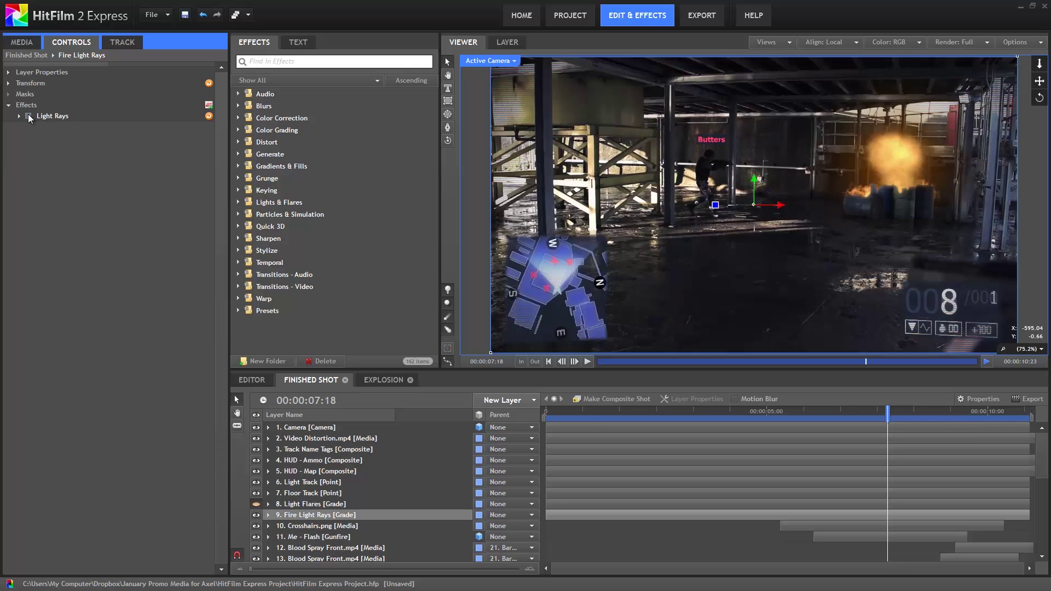
pyautogui.click(29, 117)
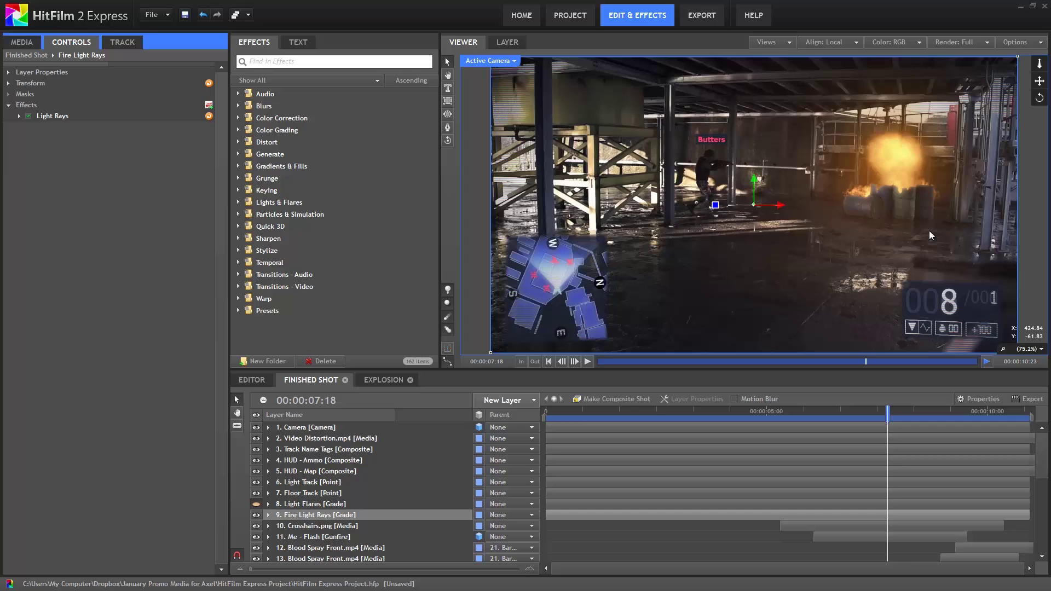
pyautogui.click(305, 515)
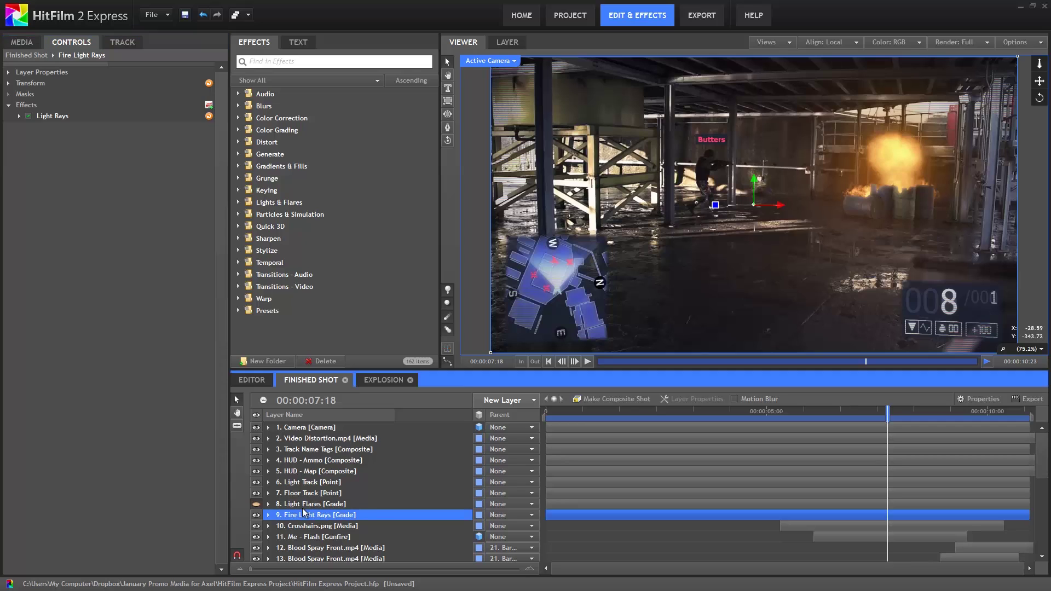
pyautogui.click(251, 507)
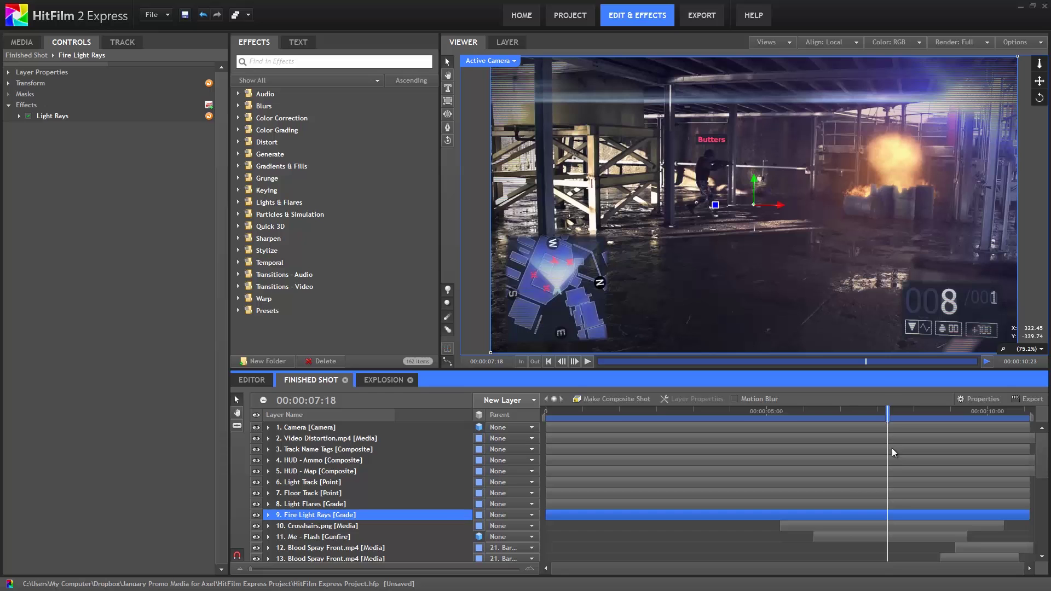
pyautogui.moveTo(888, 414); pyautogui.dragTo(772, 414)
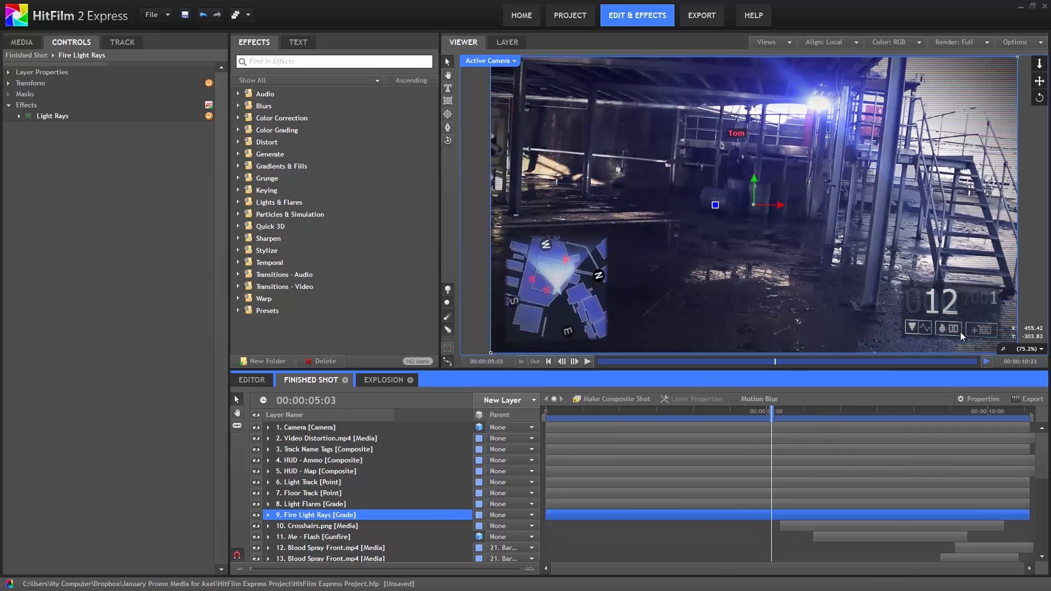
pyautogui.click(587, 363)
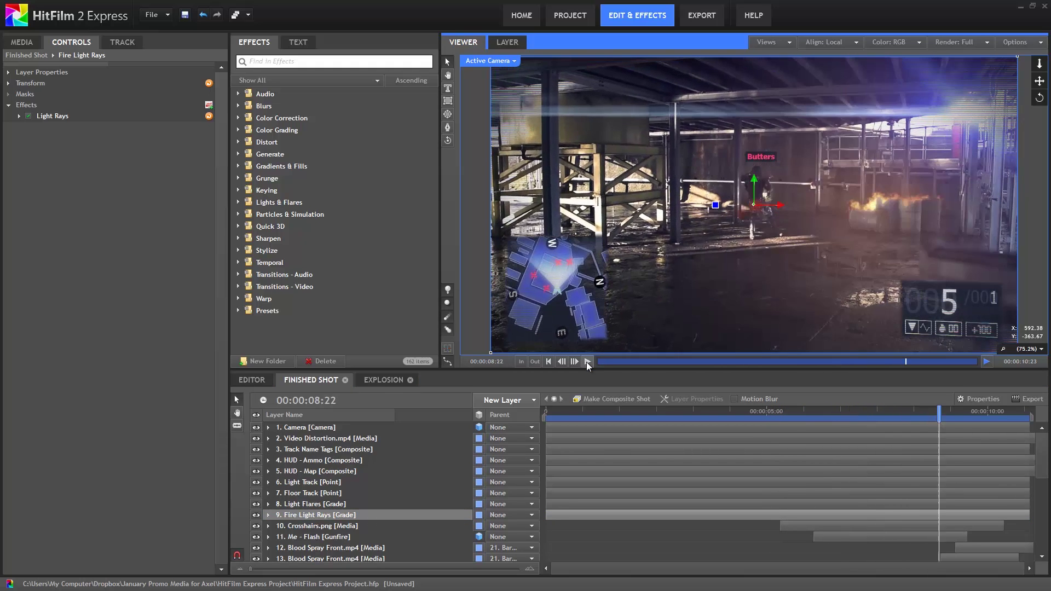
pyautogui.click(587, 363)
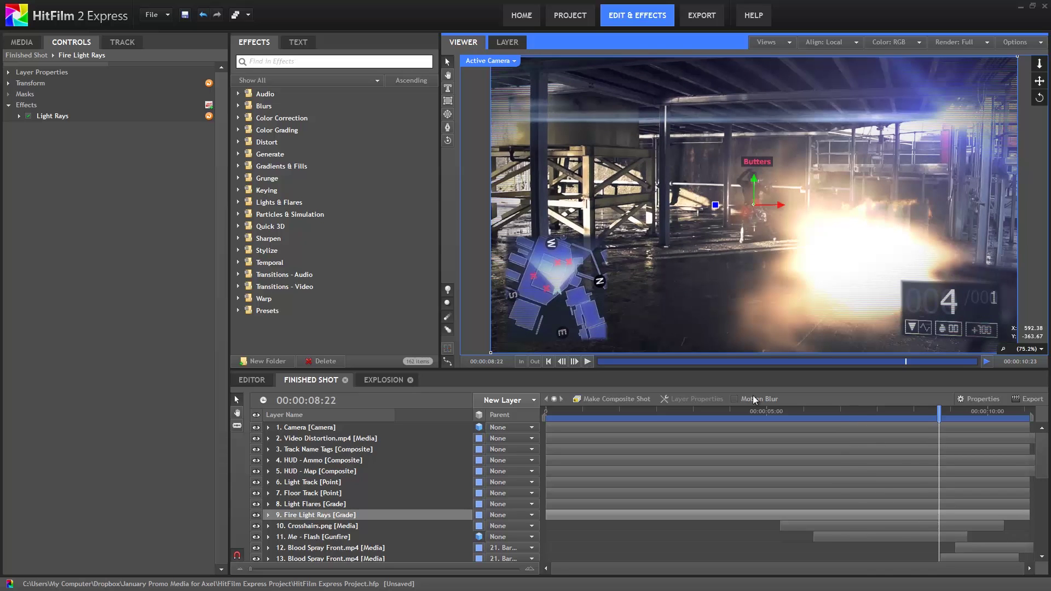
pyautogui.moveTo(815, 412); pyautogui.dragTo(848, 414)
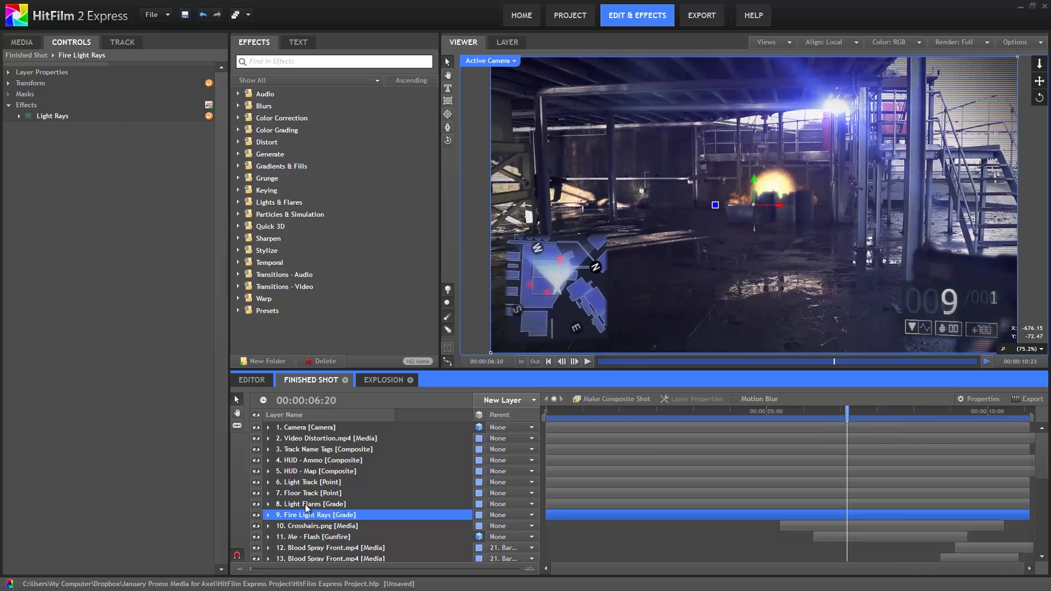
# Enable 'Light Flares - Explosion' on the Light Flares layer and play the shot from earlier
pyautogui.click(304, 505)
pyautogui.click(28, 148)
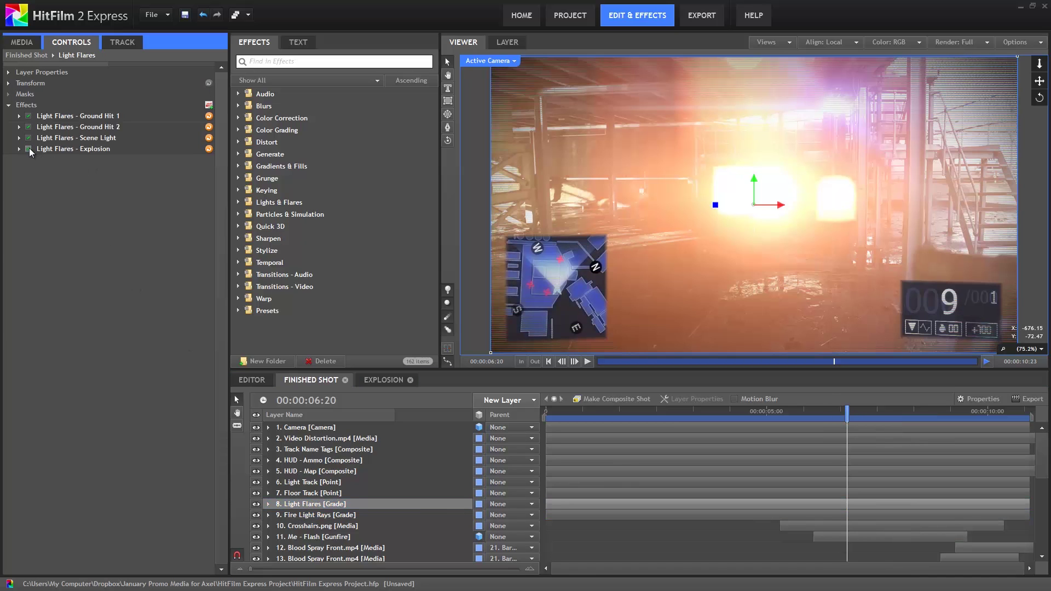
pyautogui.moveTo(847, 411); pyautogui.dragTo(794, 415)
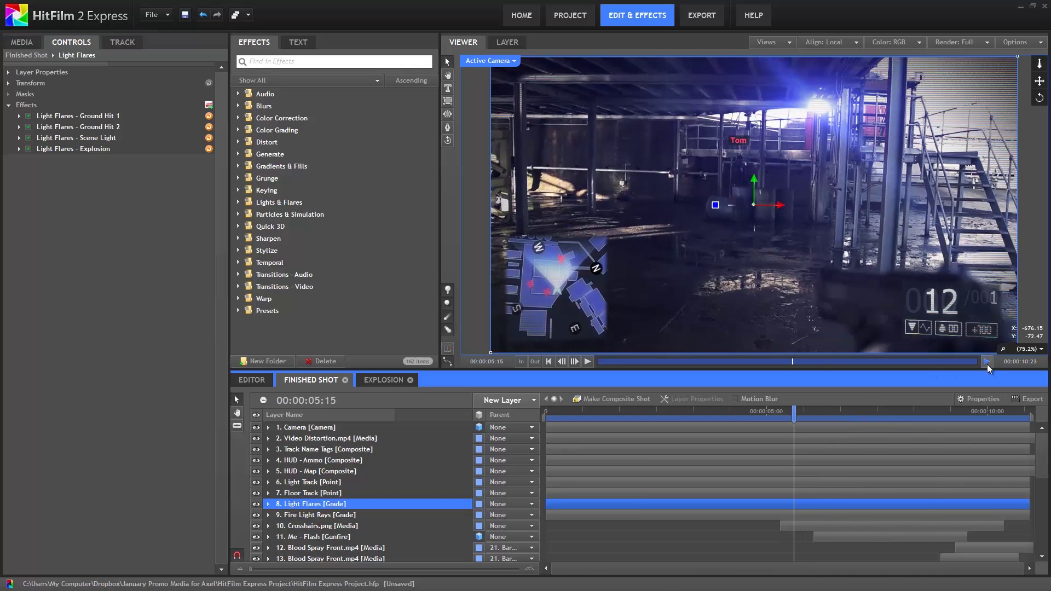
pyautogui.click(987, 360)
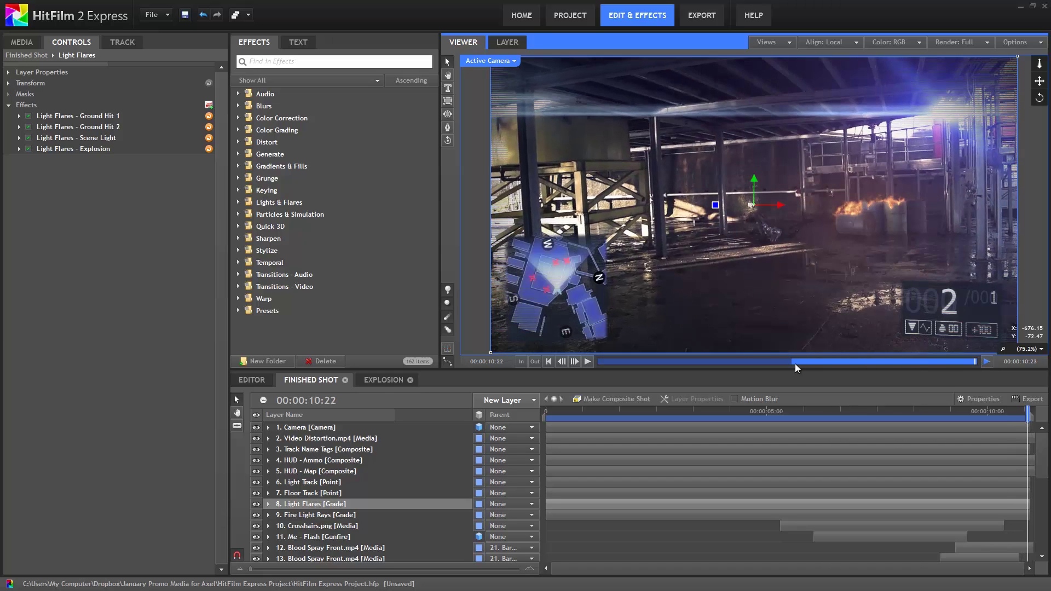
pyautogui.click(795, 363)
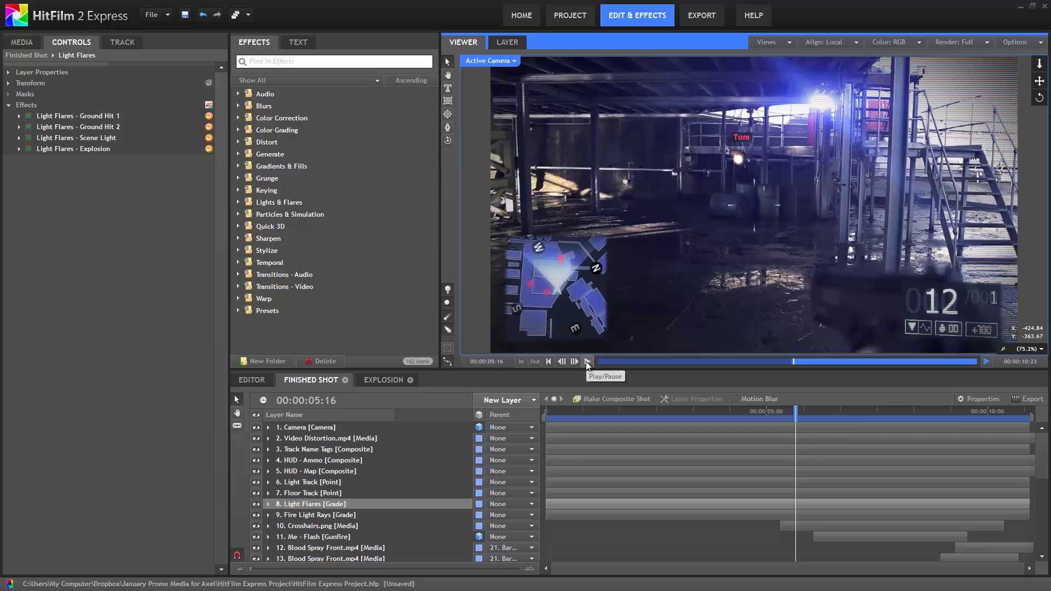
pyautogui.click(585, 362)
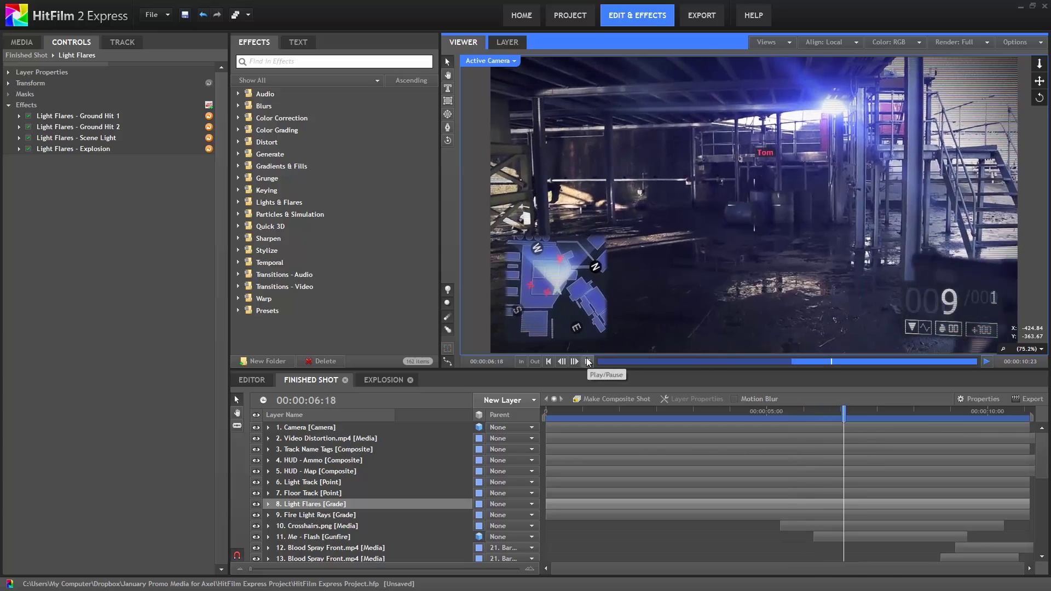